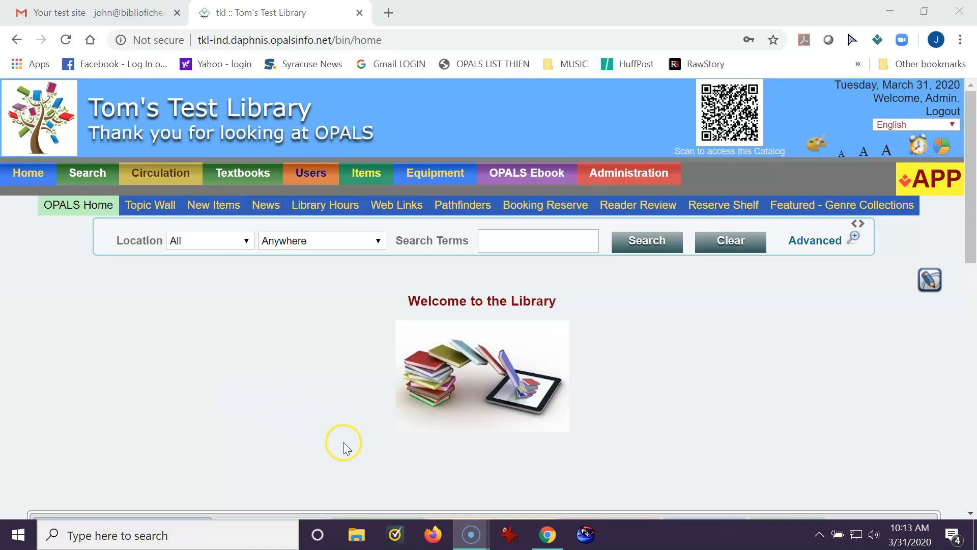
Open the Closing Dates Editor from the administration preferences and bring up the list of library closing dates.
mouse_move(636, 170)
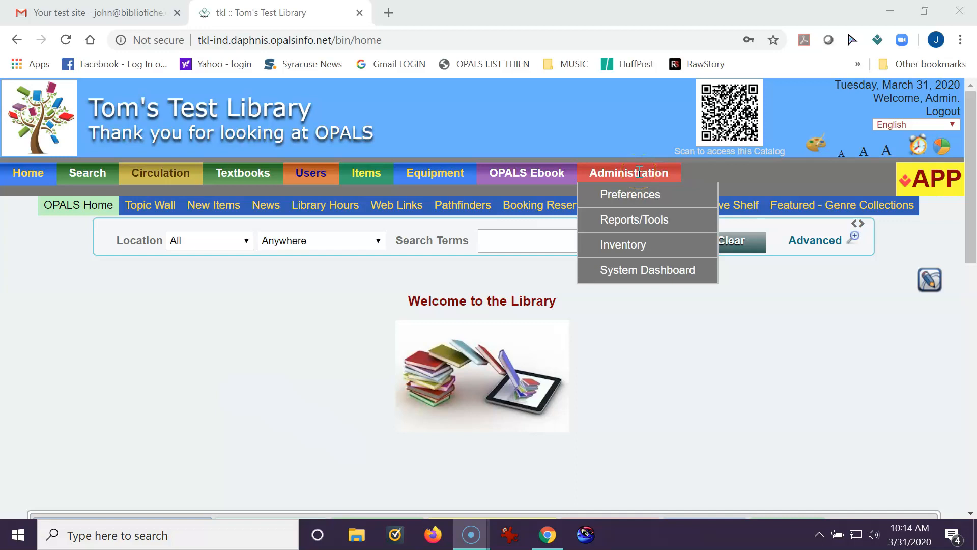
click(632, 197)
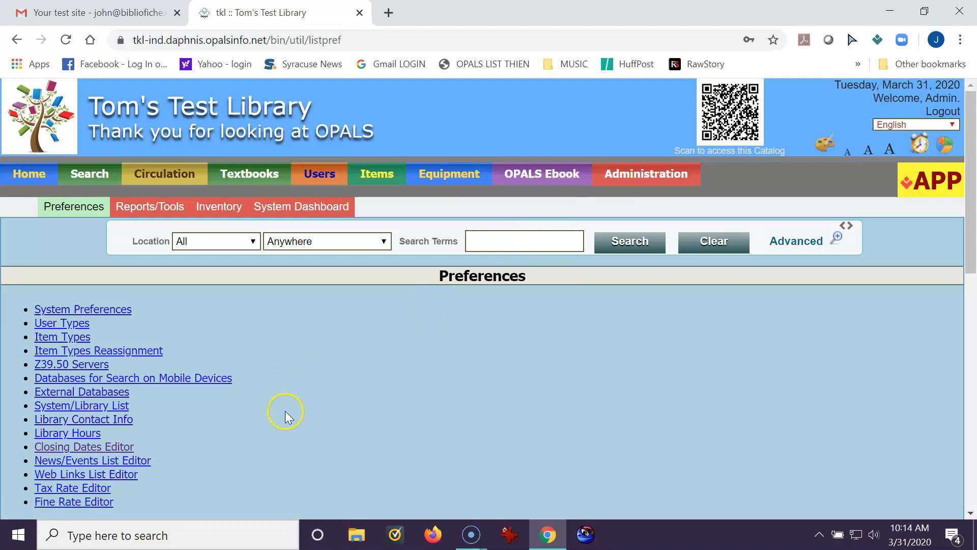
click(112, 451)
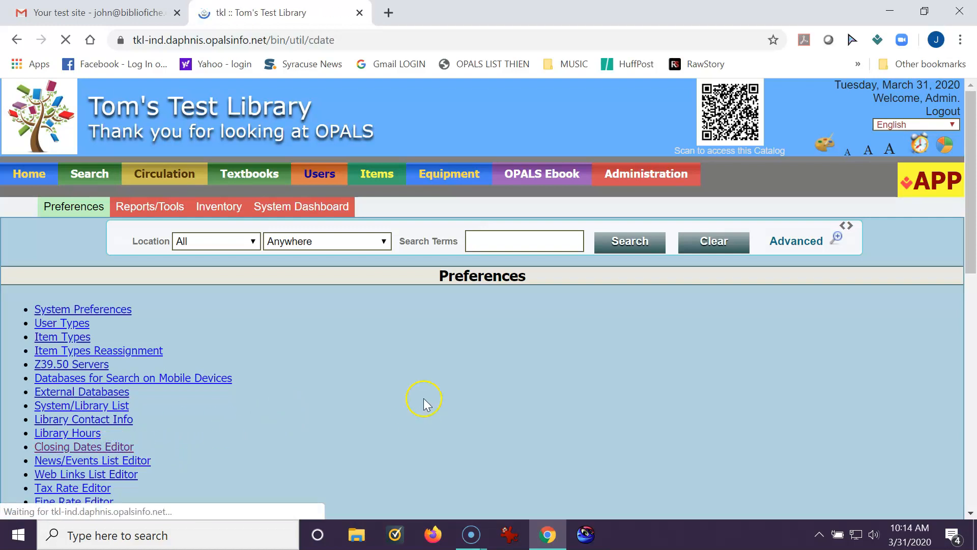
scroll(417, 396, down, 5)
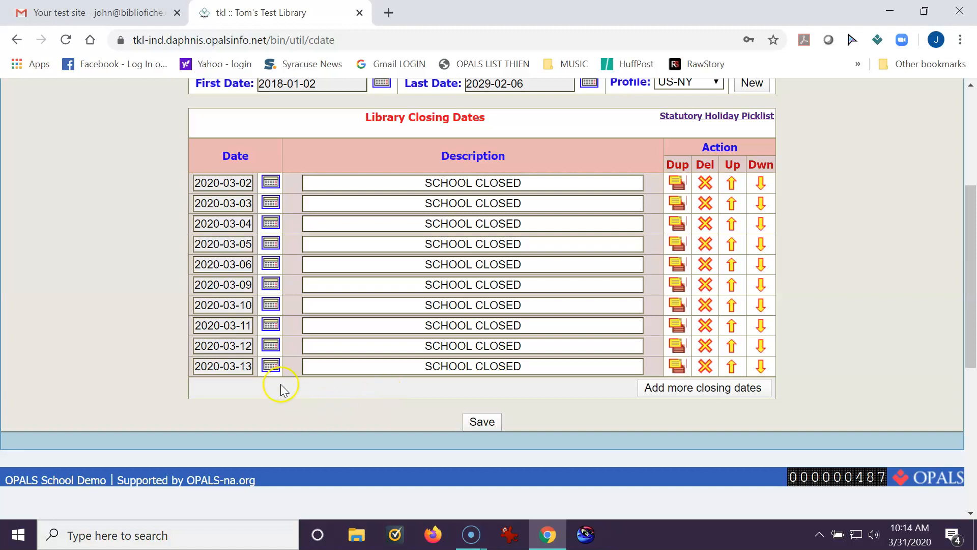
Duplicate the 2020-03-13 SCHOOL CLOSED entry and set the copy's date to 2020-03-16.
click(271, 365)
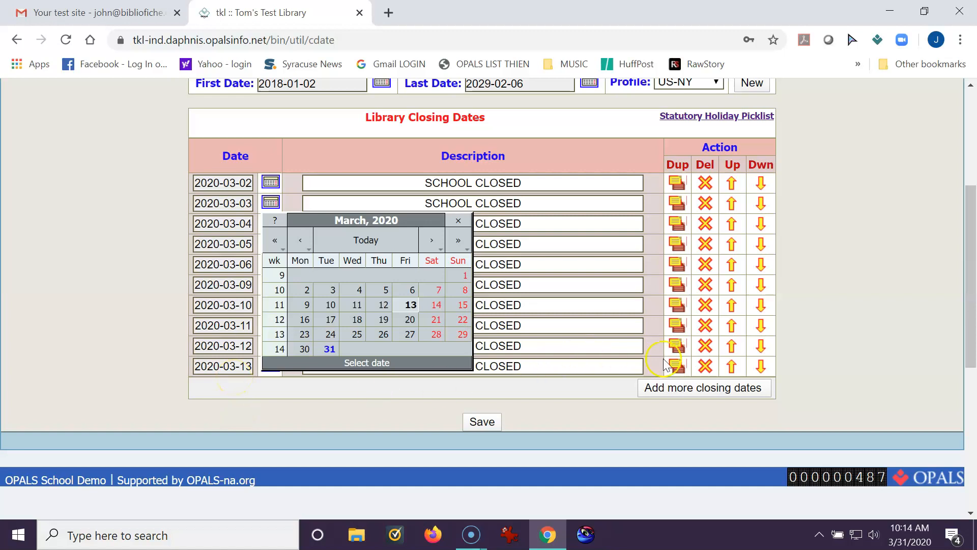
click(549, 400)
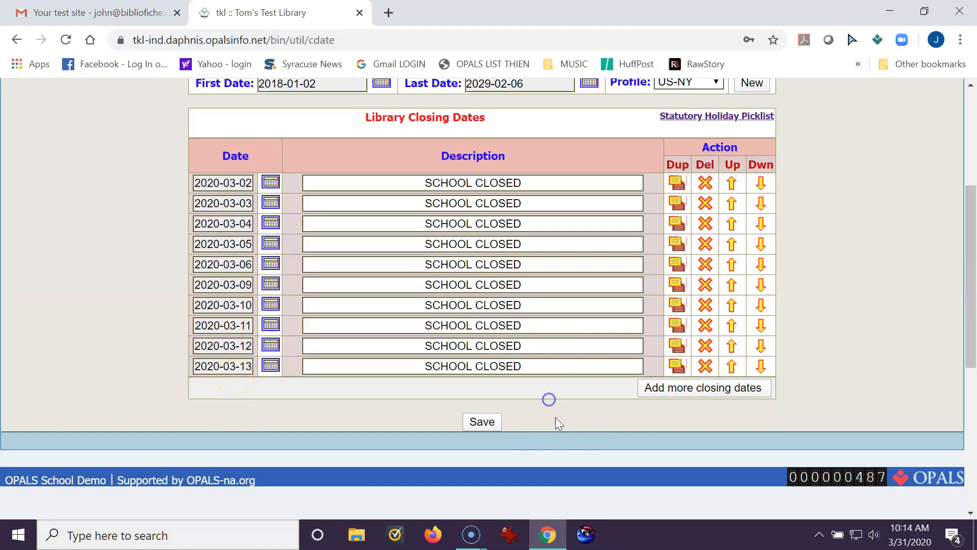
click(677, 366)
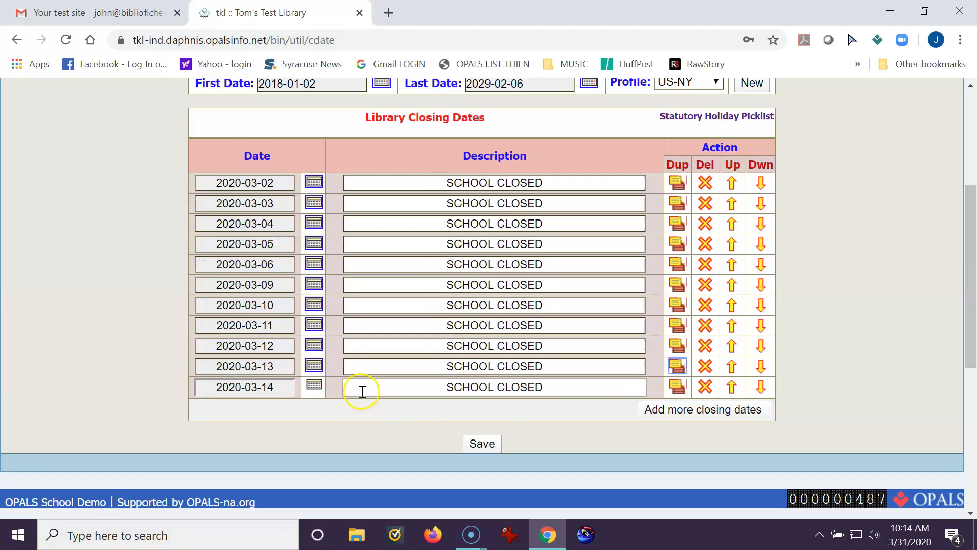
click(314, 386)
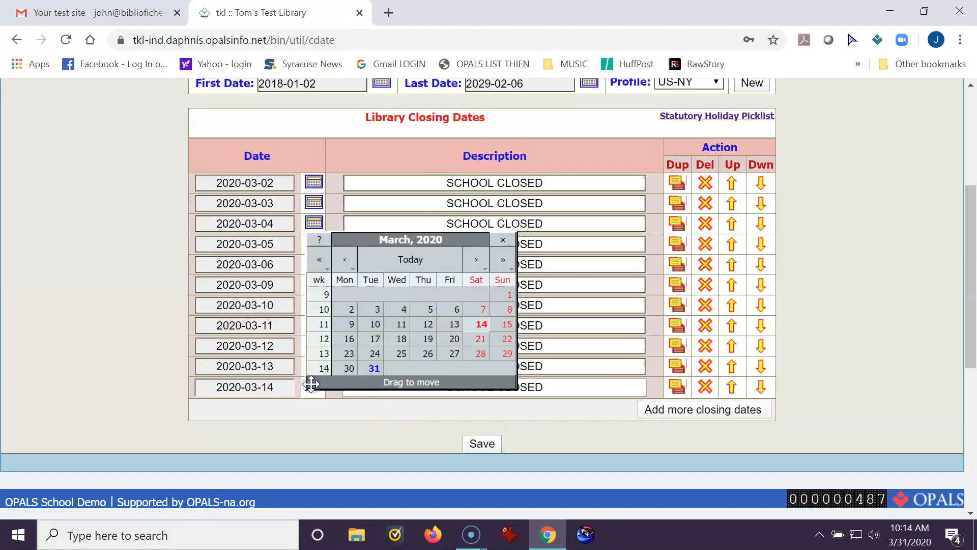
click(347, 339)
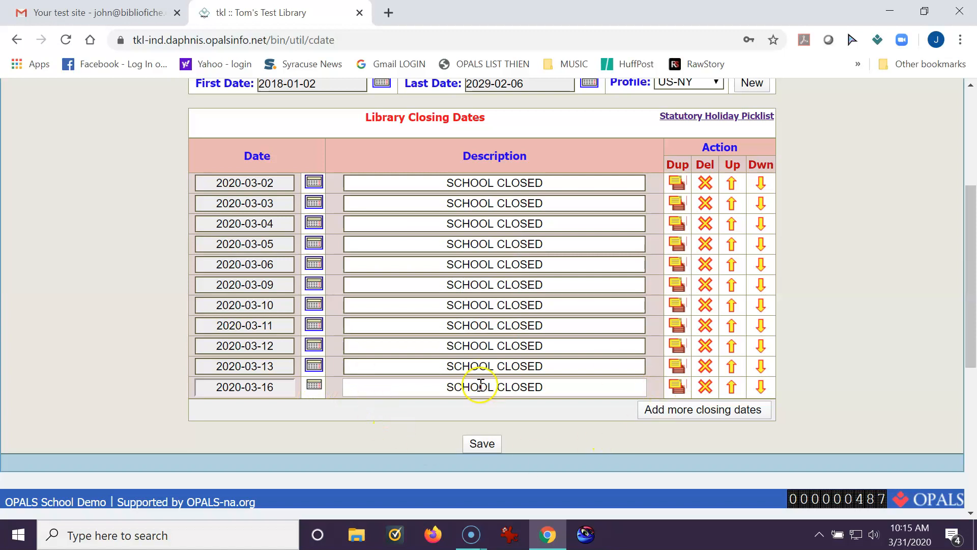
Add SCHOOL CLOSED entries for 2020-03-17 through 2020-03-20 by duplicating the last row each time, and save the closing dates.
click(676, 386)
click(677, 409)
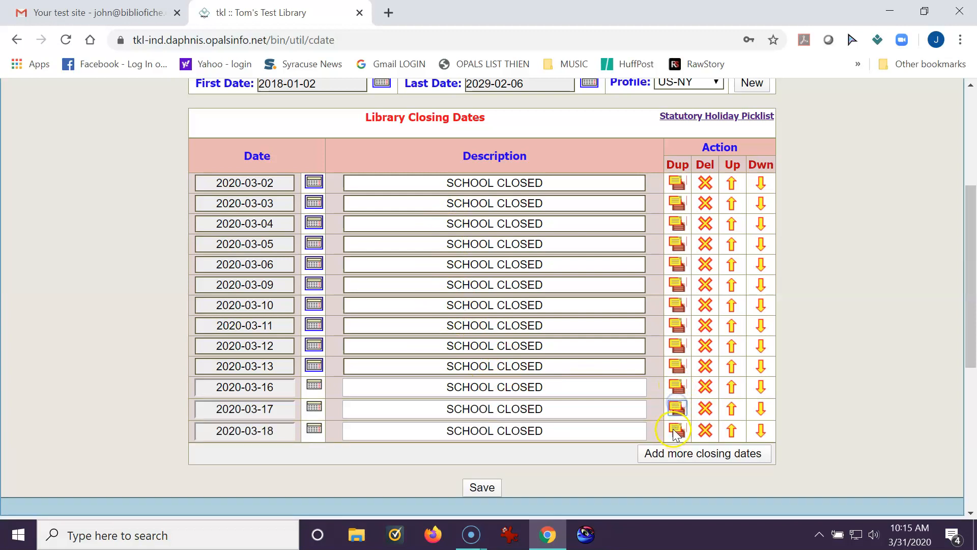
click(677, 431)
click(677, 453)
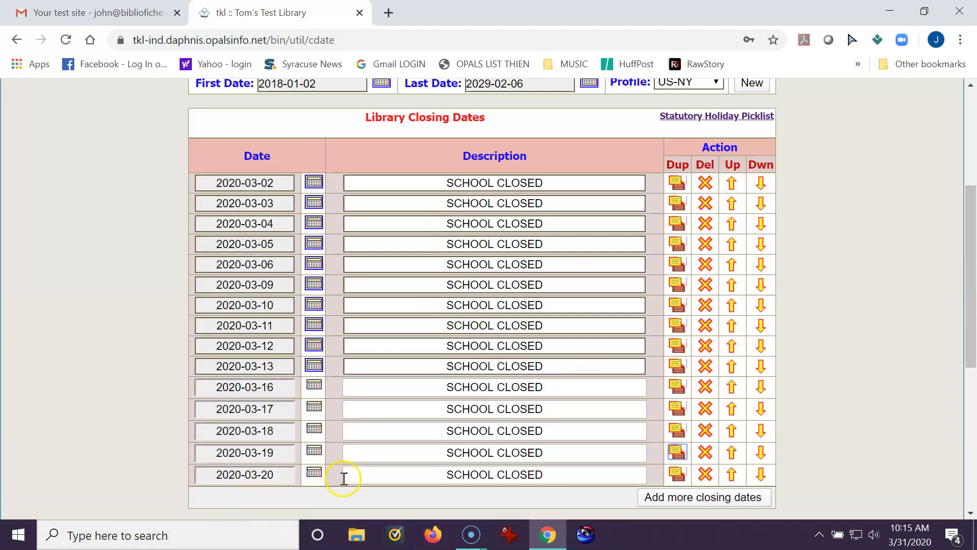
click(314, 472)
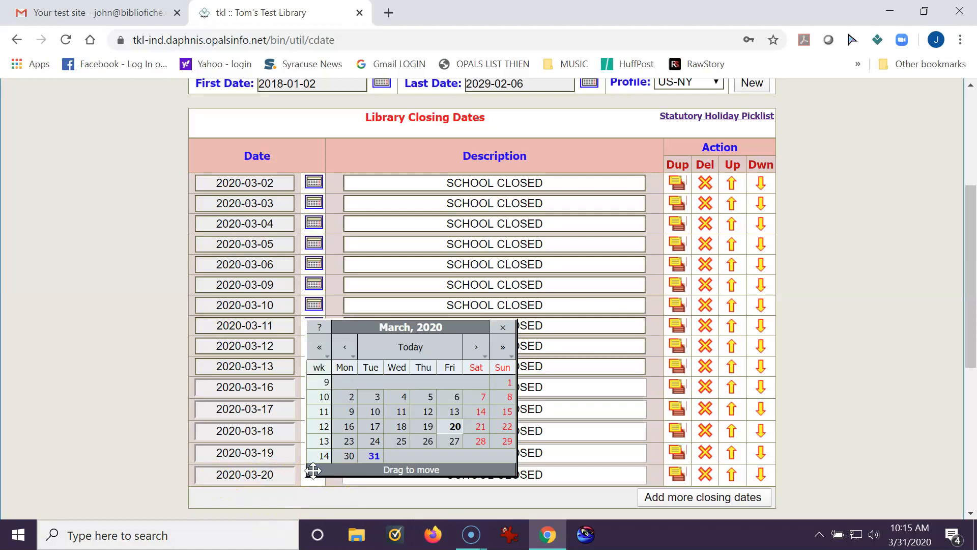
scroll(616, 443, down, 2)
click(483, 457)
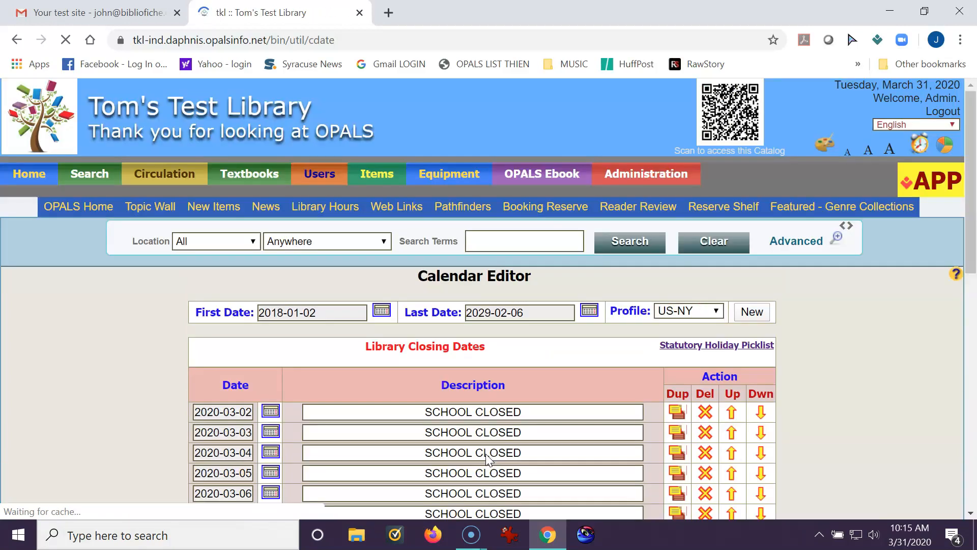
Check the saved closing dates and open the Due Date Reassignment utility for circulation.
scroll(44, 295, down, 5)
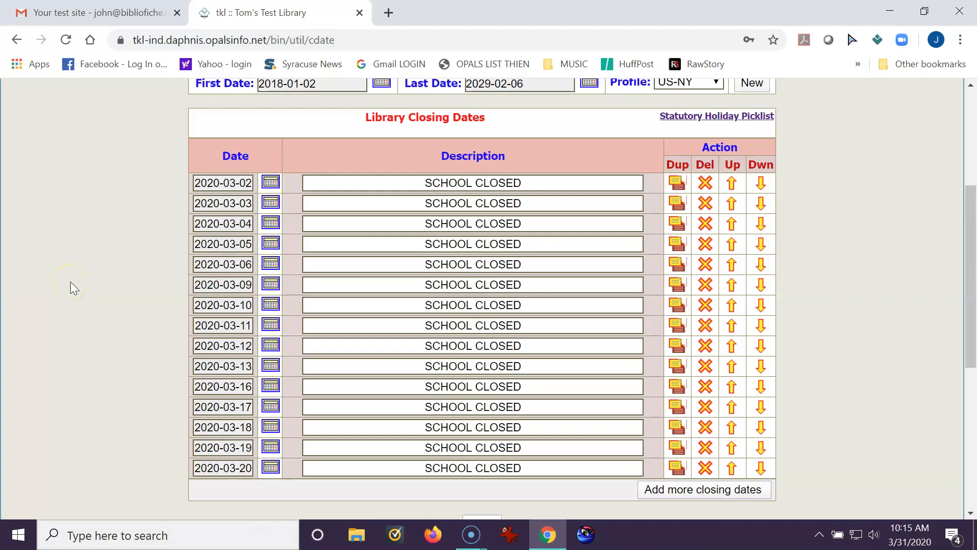
scroll(67, 282, up, 5)
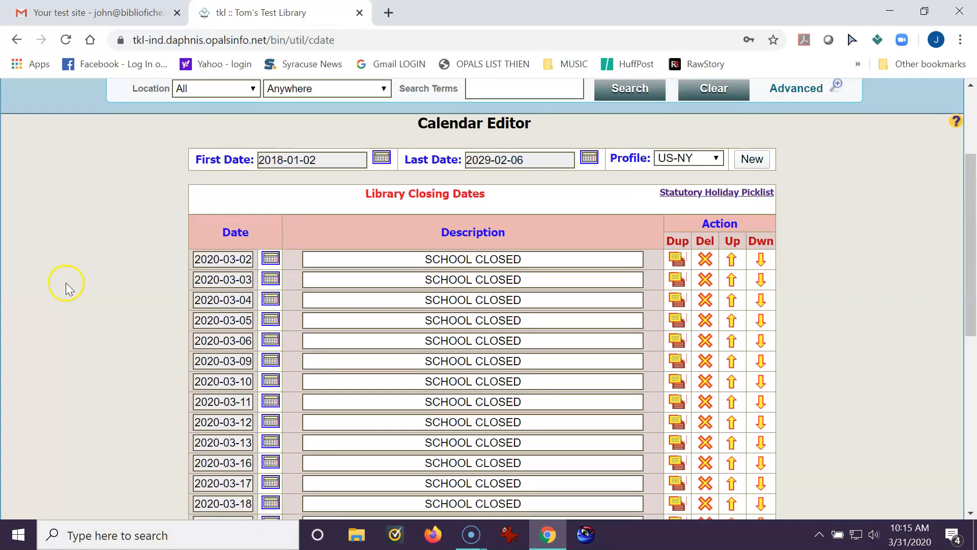
scroll(37, 214, down, 2)
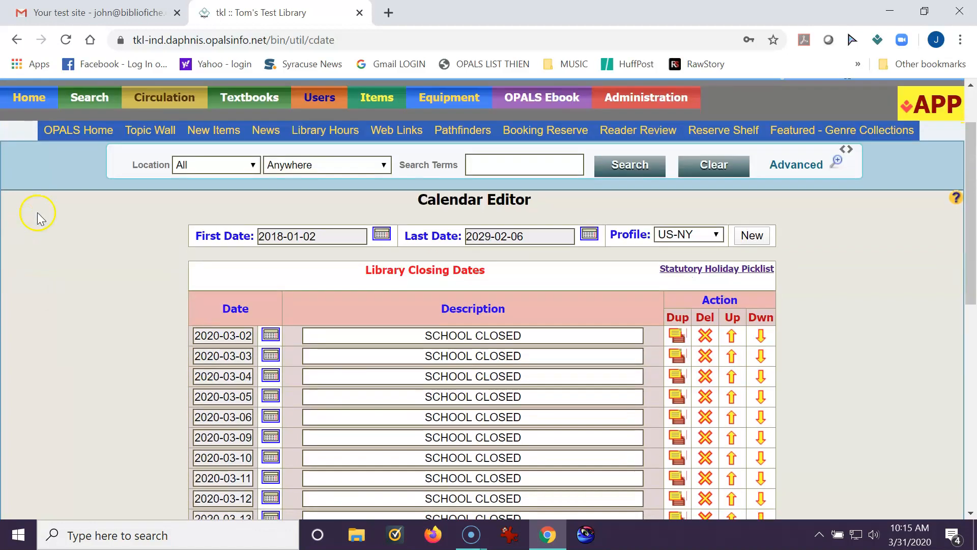
mouse_move(149, 97)
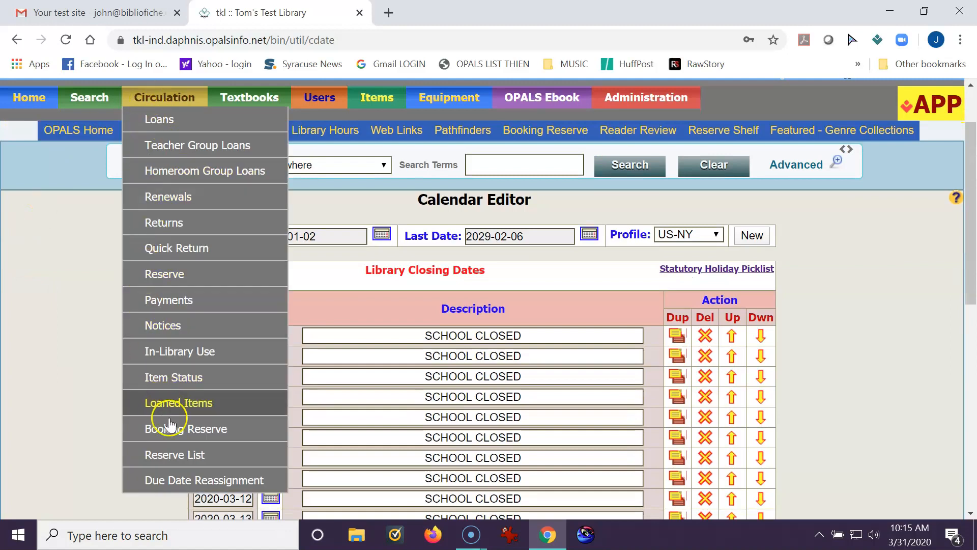
click(178, 481)
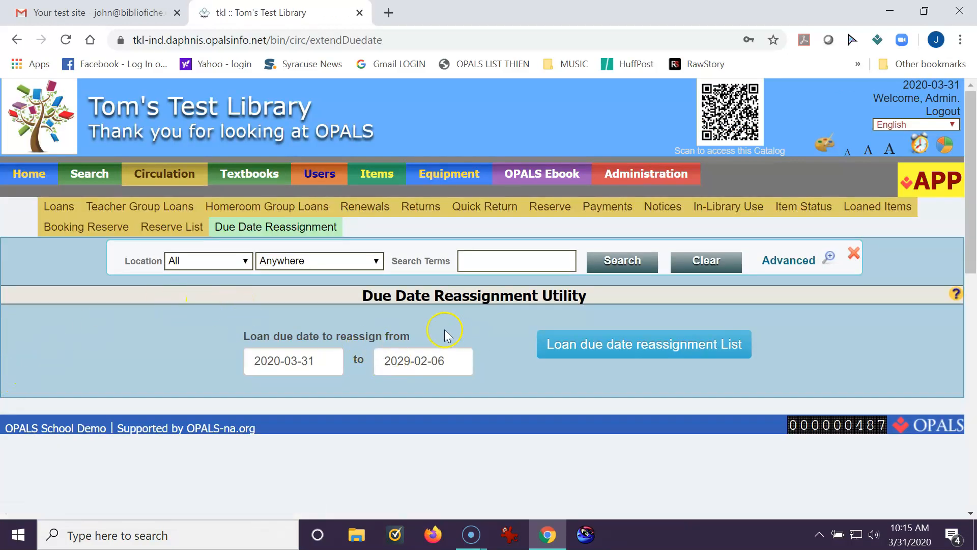
Set the start of the loan due date range for reassignment to 2020-01-01.
click(331, 360)
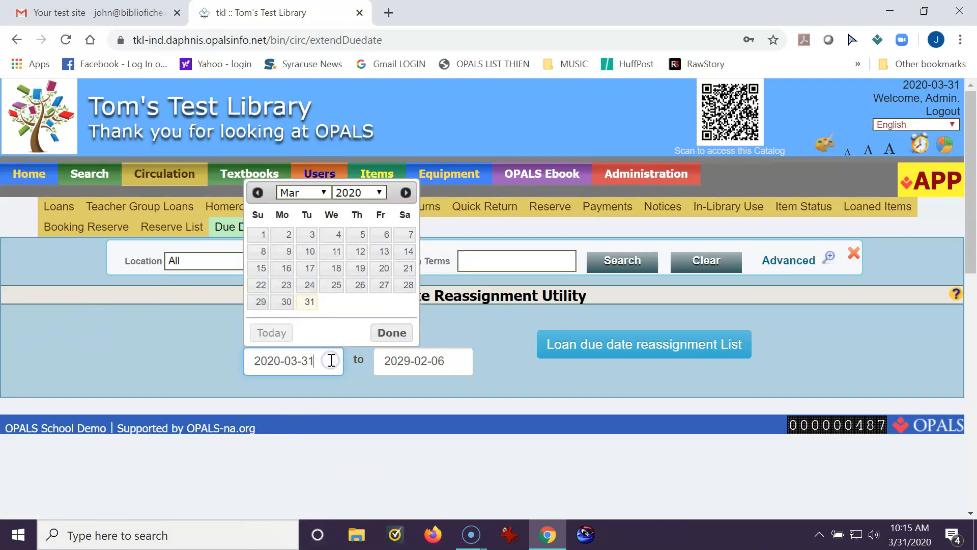
click(257, 193)
click(257, 193)
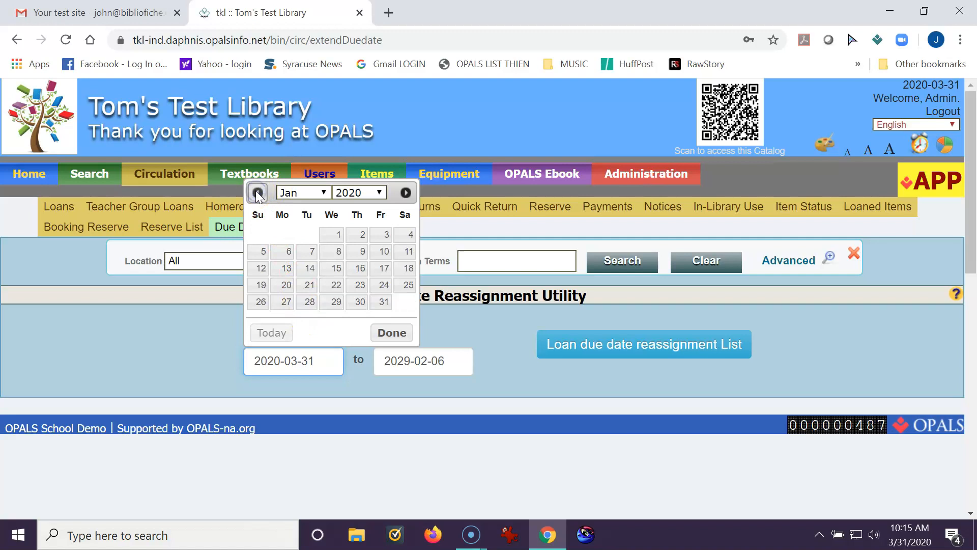
click(338, 234)
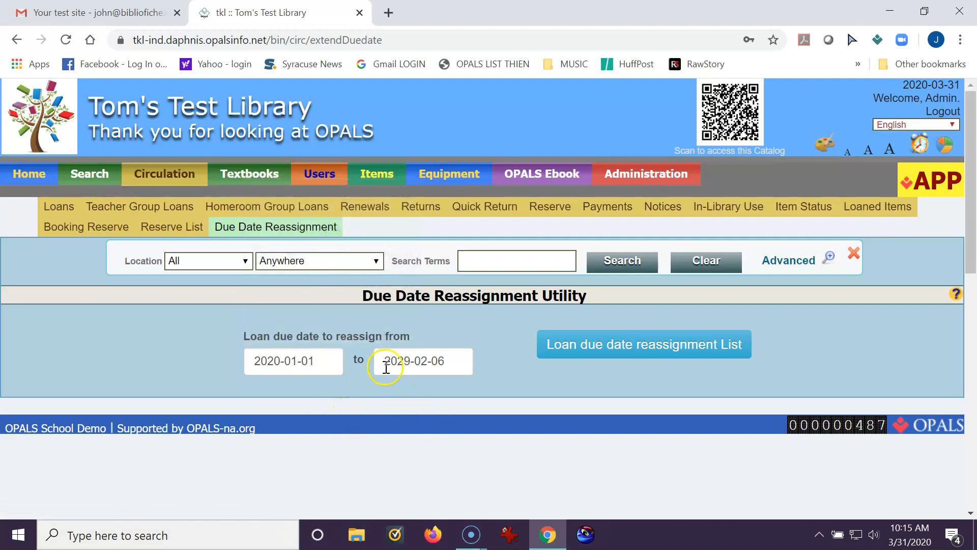
Set the end of the loan due date range for reassignment to 2020-09-14.
click(455, 364)
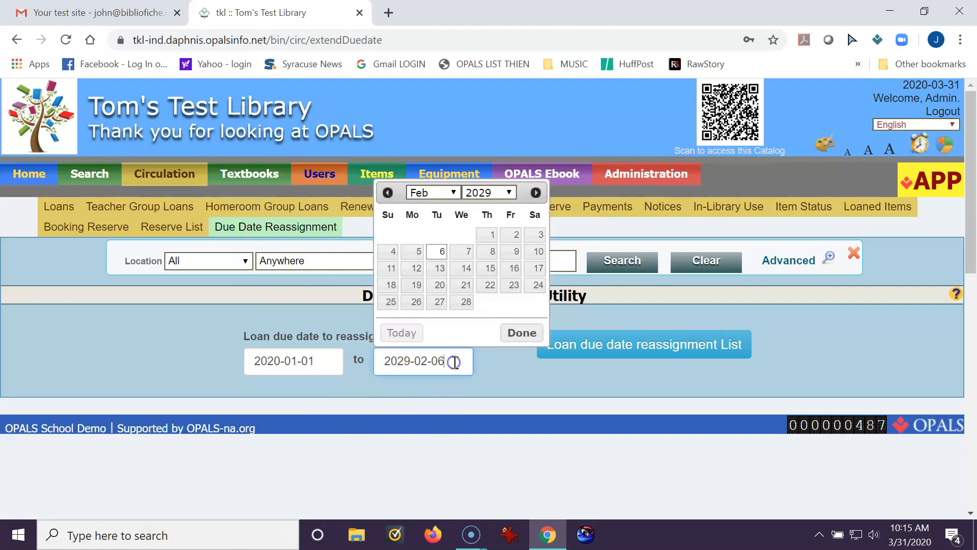
click(511, 192)
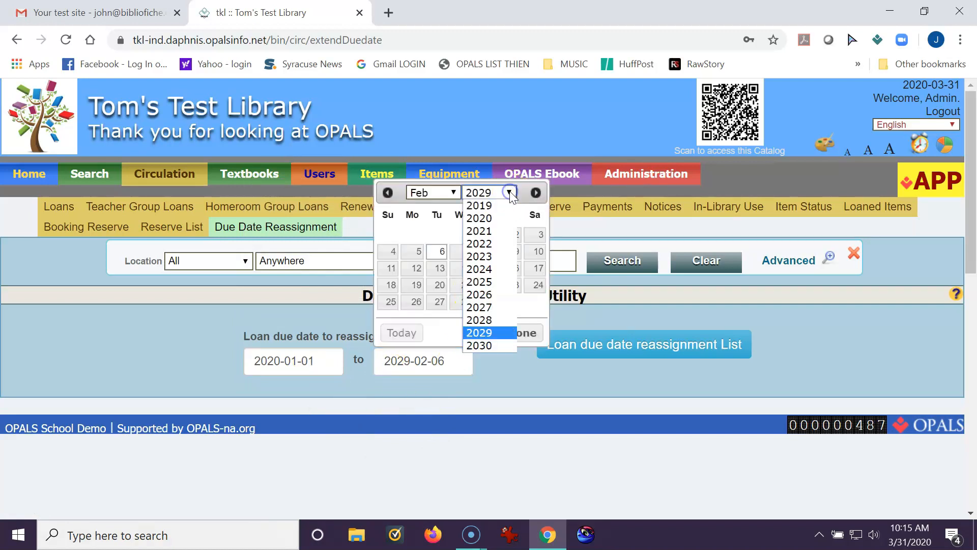
click(496, 219)
click(451, 194)
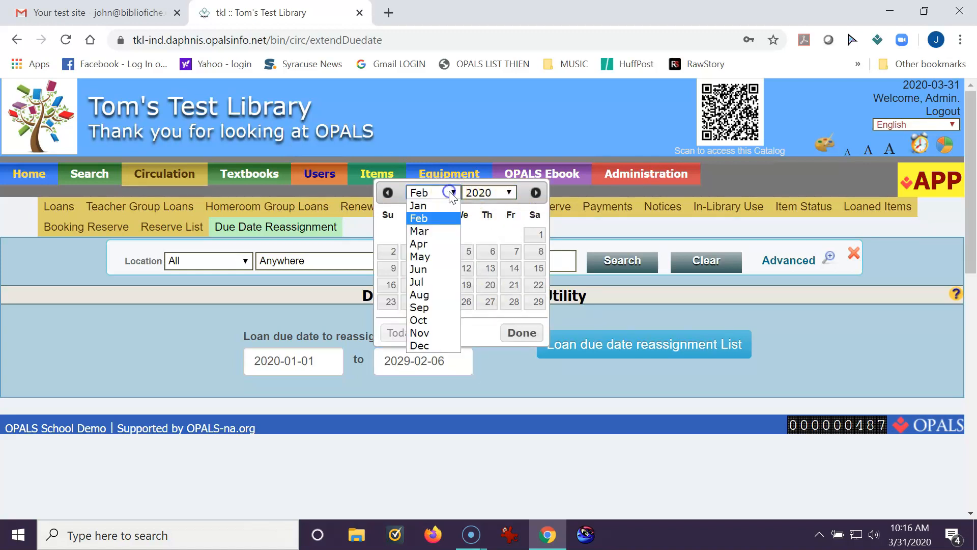
click(425, 308)
click(415, 269)
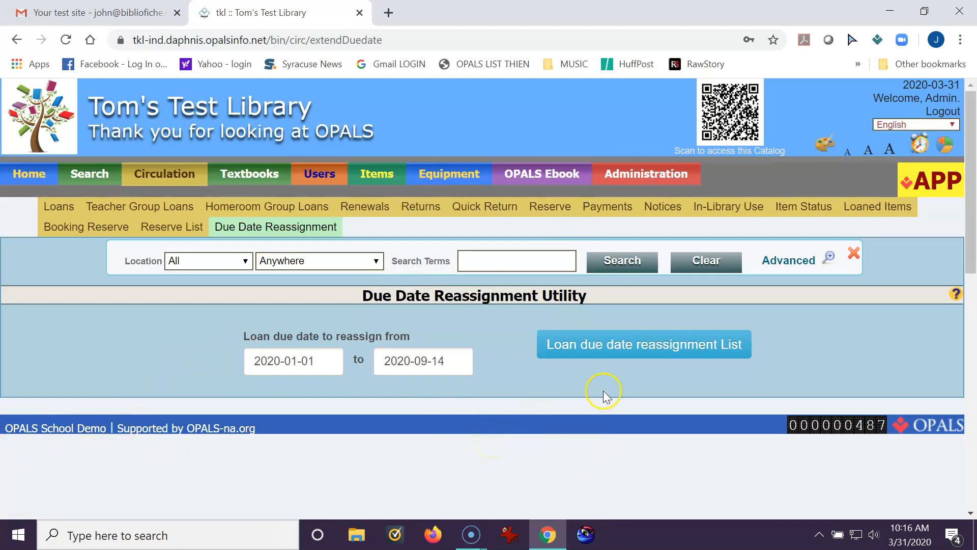
Generate the loan due date reassignment list for the chosen range, keeping the scope on All.
click(601, 352)
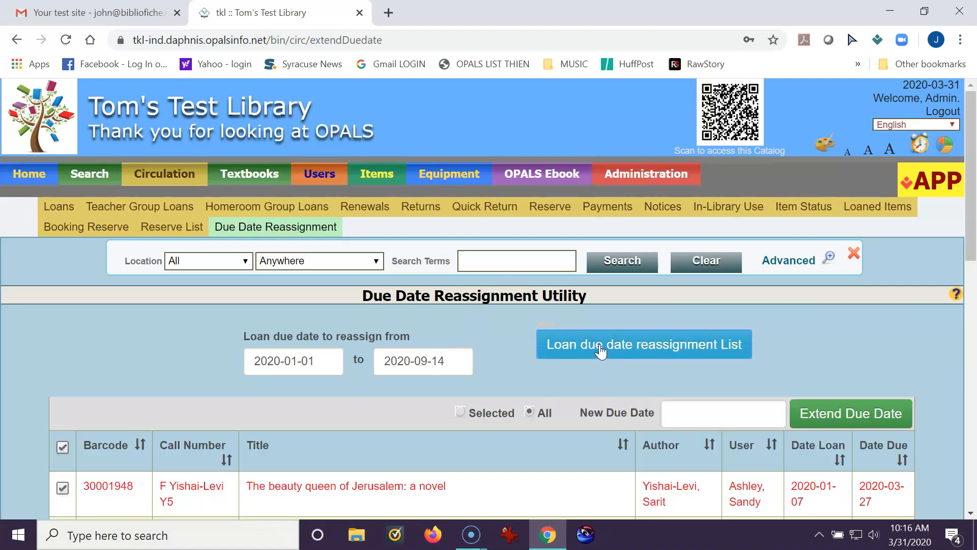
scroll(601, 351, down, 6)
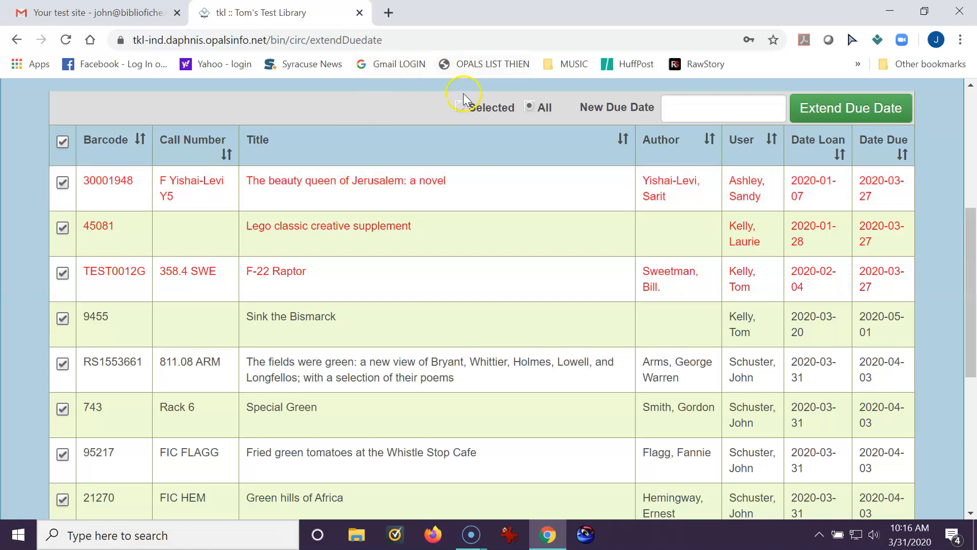
scroll(473, 178, up, 3)
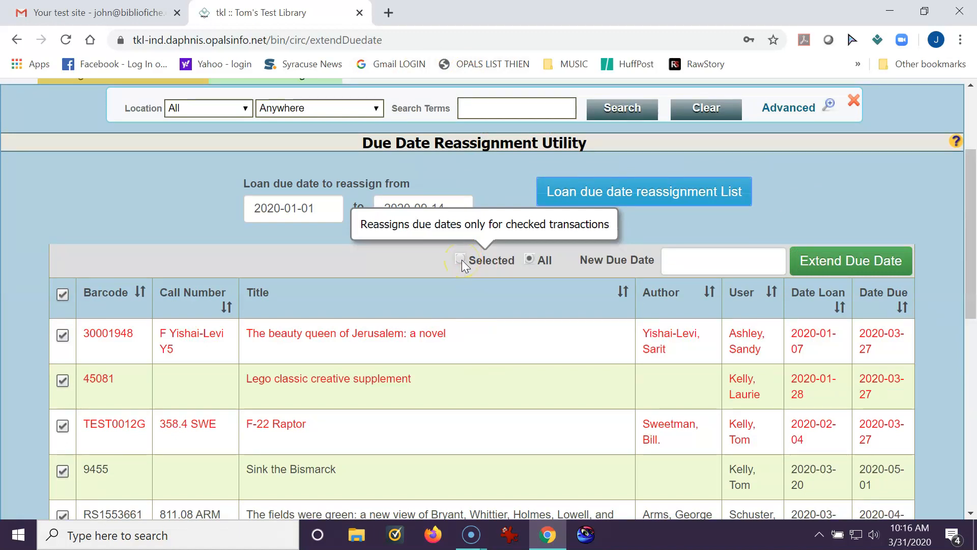
click(530, 261)
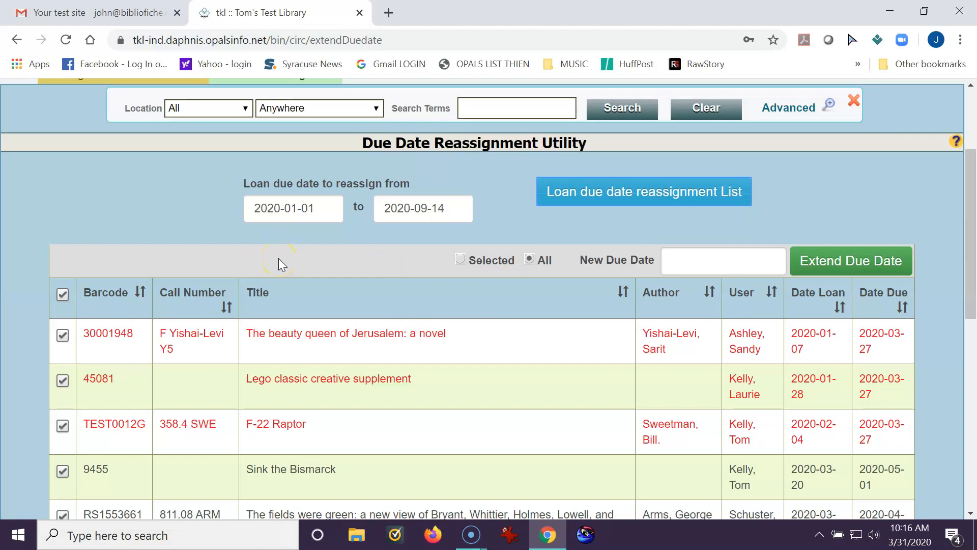
Limit the reassignment to selected loans and exclude The beauty queen of Jerusalem, Lego classic creative supplement and F-22 Raptor.
click(460, 260)
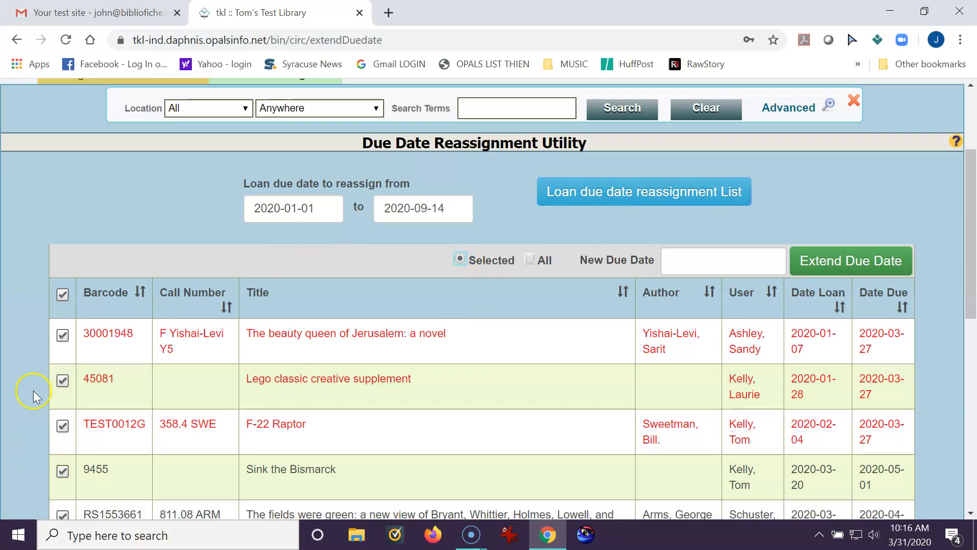
click(61, 338)
click(61, 381)
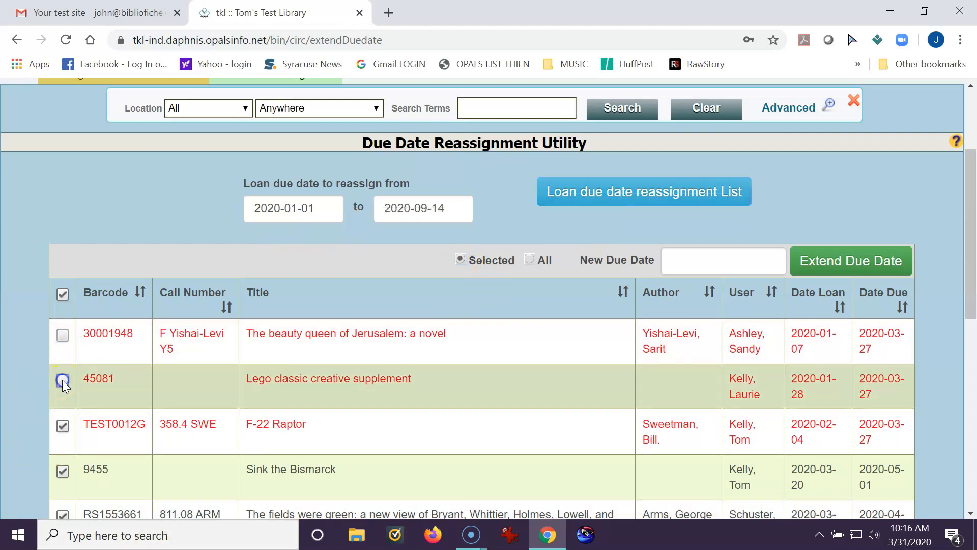
click(65, 427)
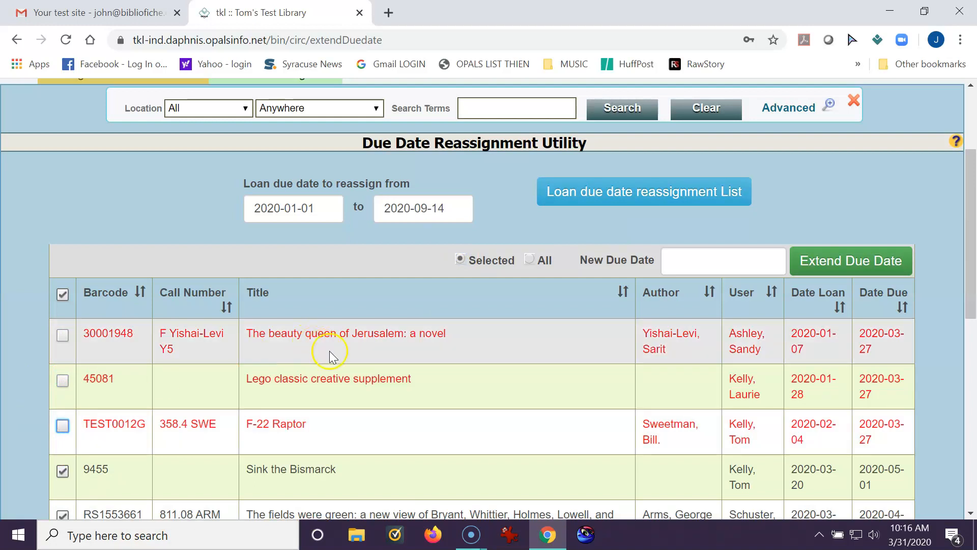
Switch the reassignment scope back to All so every listed loan is included.
scroll(336, 351, down, 1)
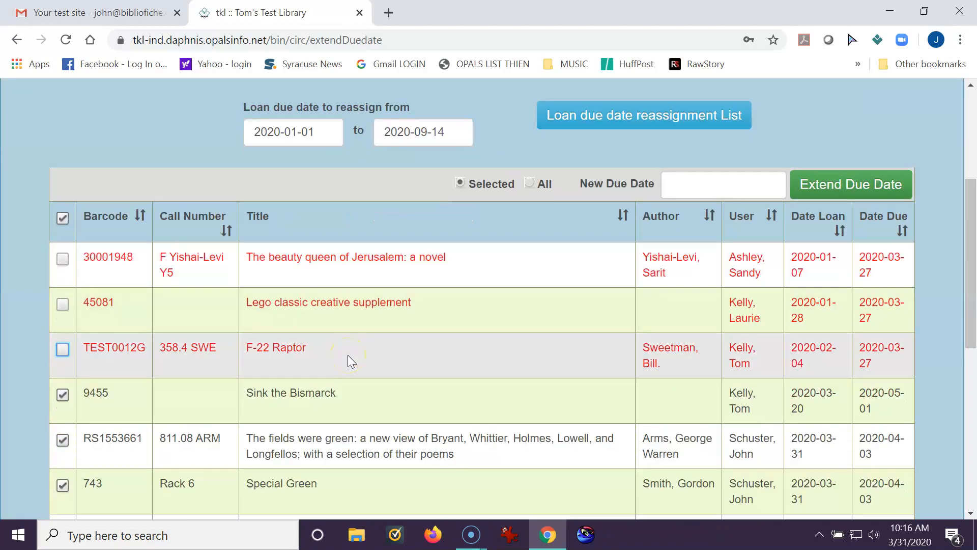
click(529, 185)
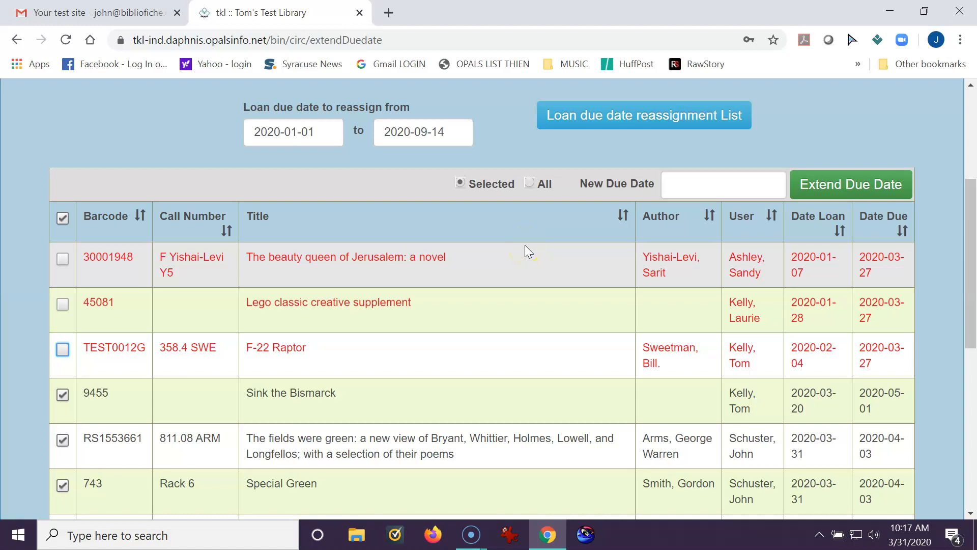
click(529, 182)
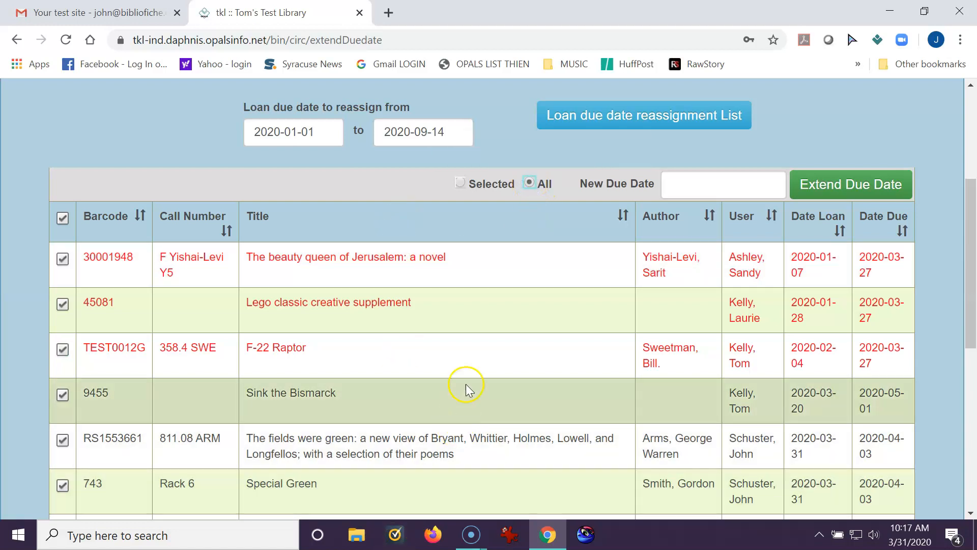
Set the new due date to 2020-09-14 and extend all listed loans to that date, confirming the reassignment.
click(673, 185)
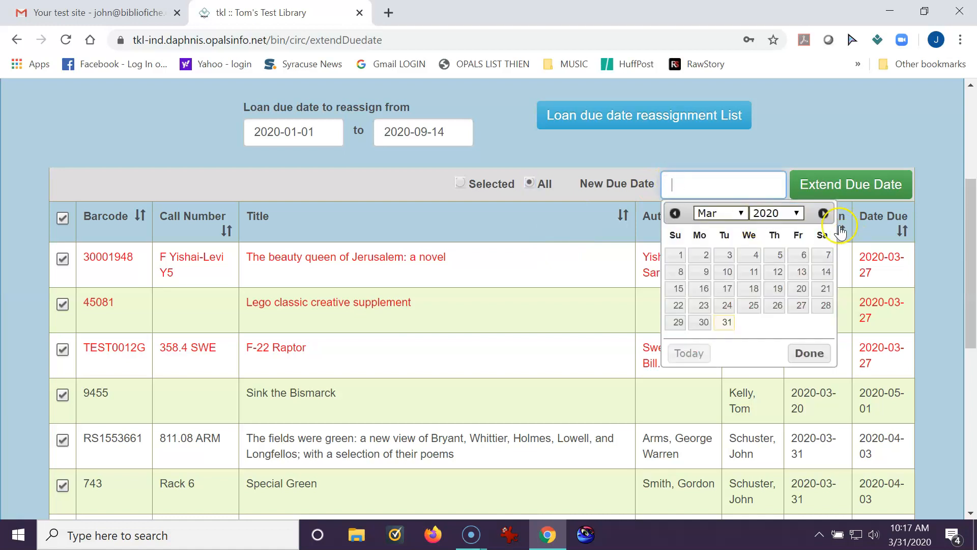
click(825, 213)
click(825, 213)
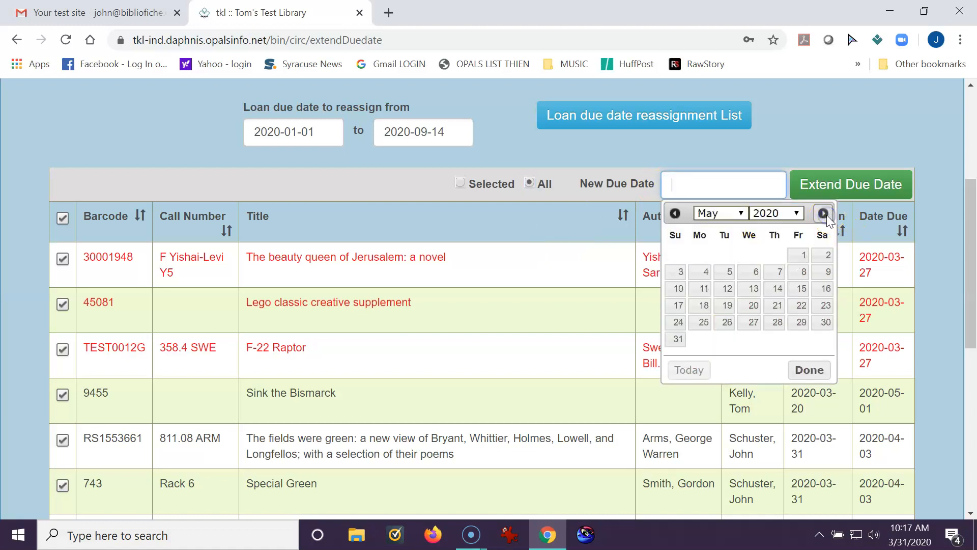
click(825, 214)
click(825, 214)
click(825, 214)
click(825, 214)
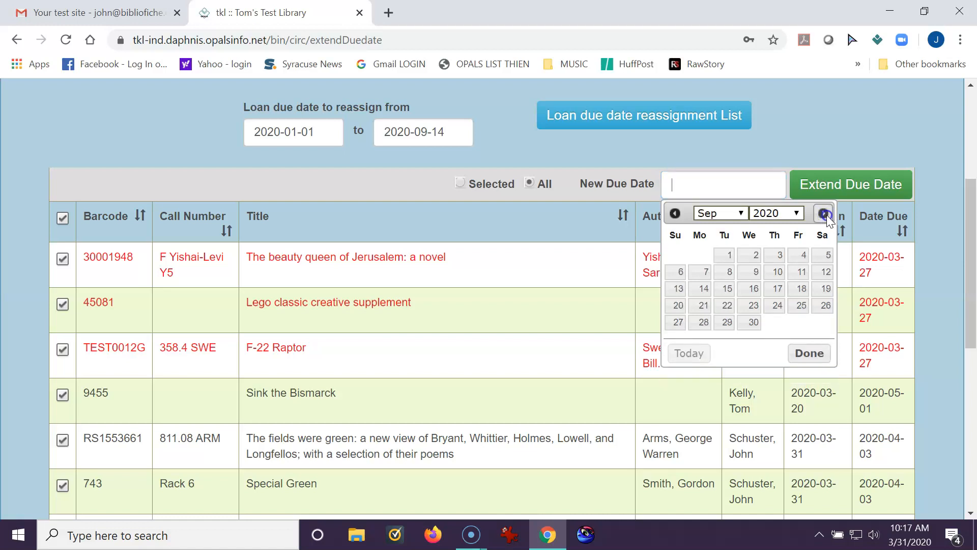
click(701, 289)
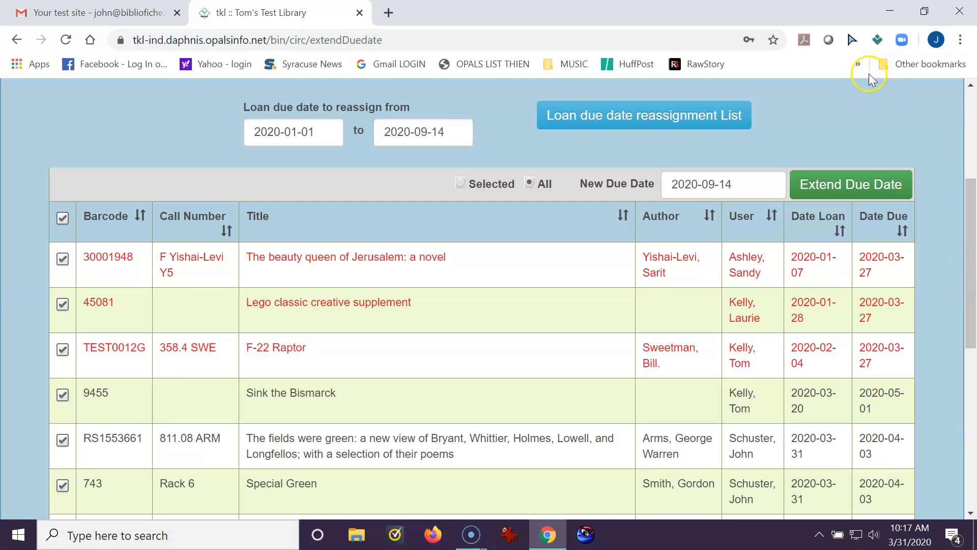
click(850, 185)
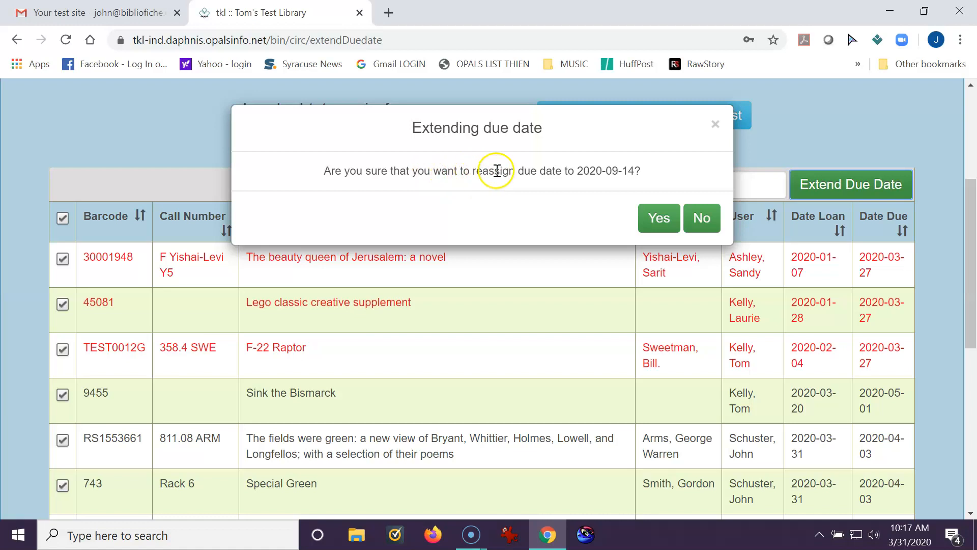
click(654, 227)
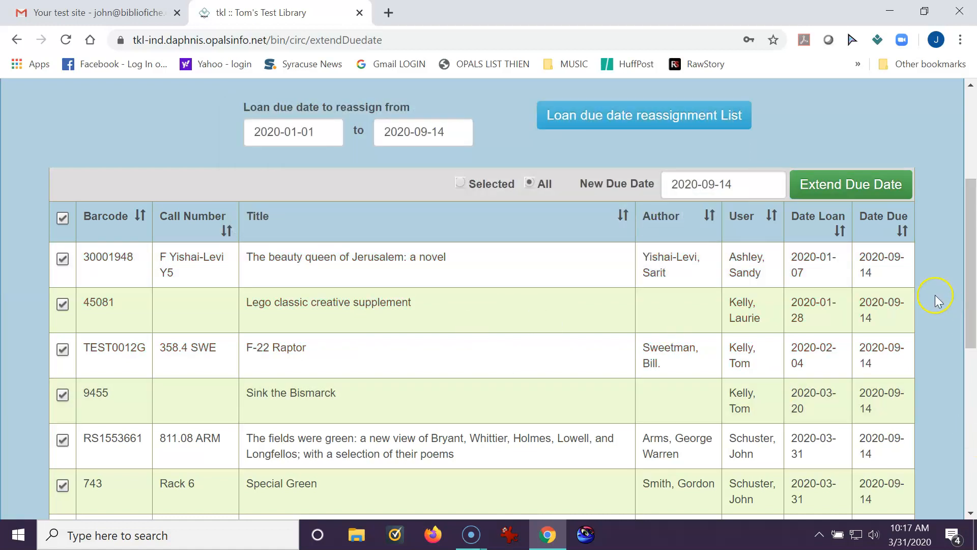
Review the due dates of the loans throughout the reassignment list and return to the start of the page.
scroll(937, 282, down, 3)
scroll(936, 281, down, 2)
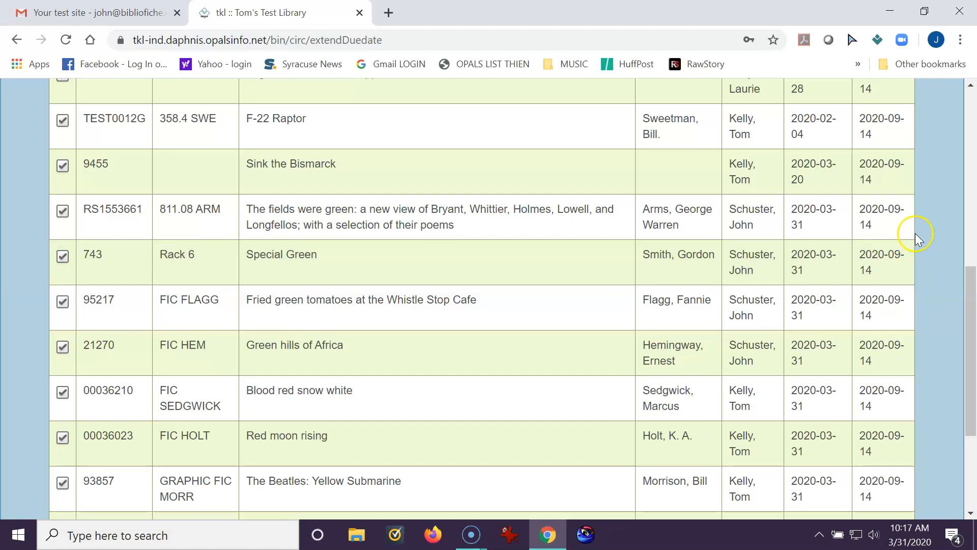
scroll(906, 208, up, 3)
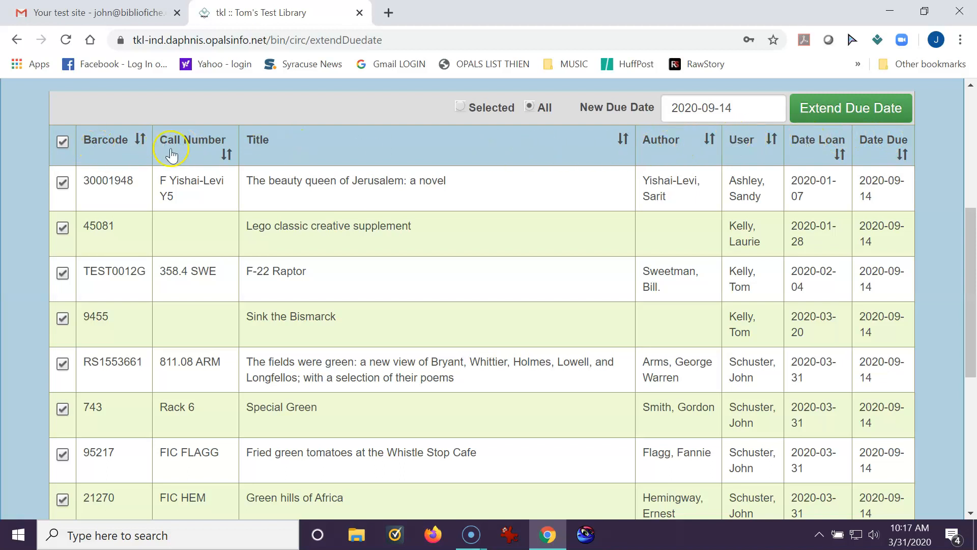
scroll(954, 188, up, 1)
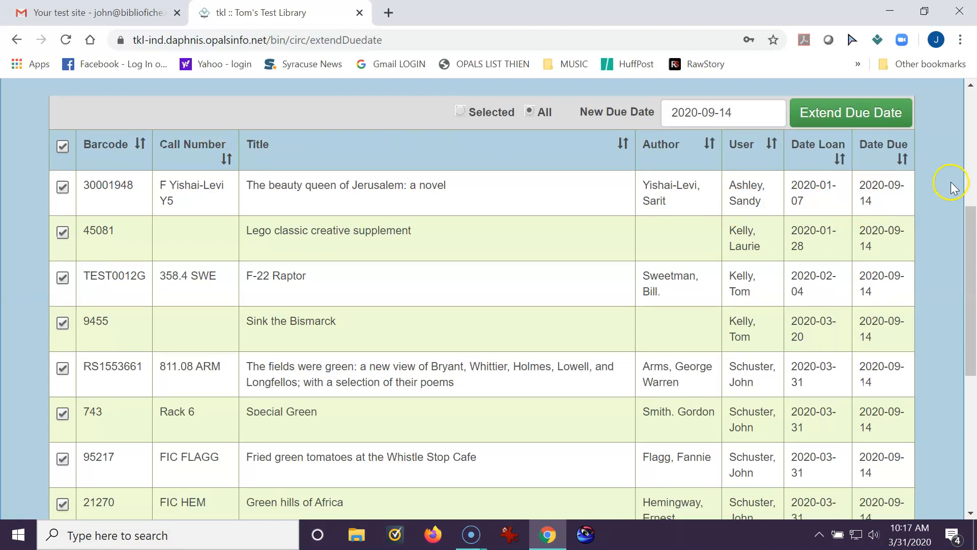
scroll(953, 187, up, 3)
scroll(951, 182, up, 3)
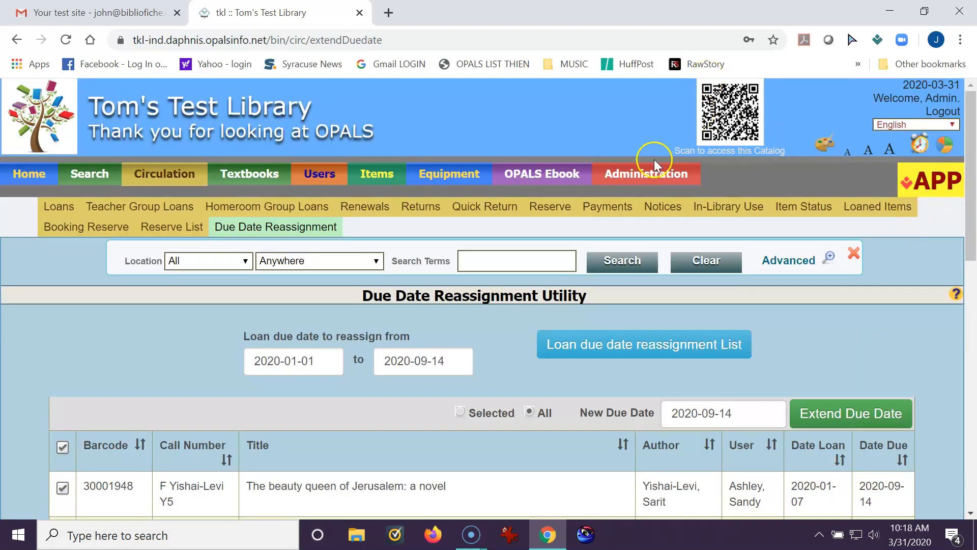
mouse_move(652, 168)
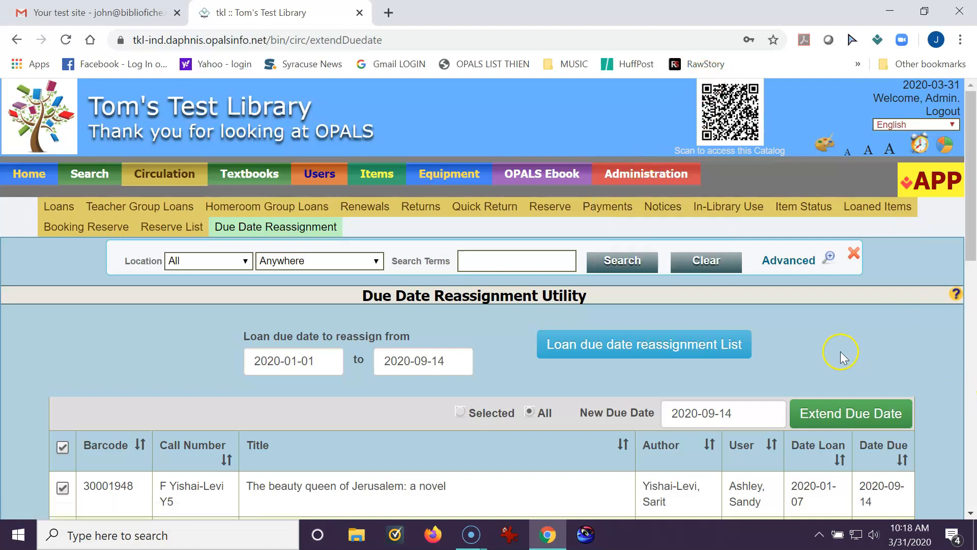